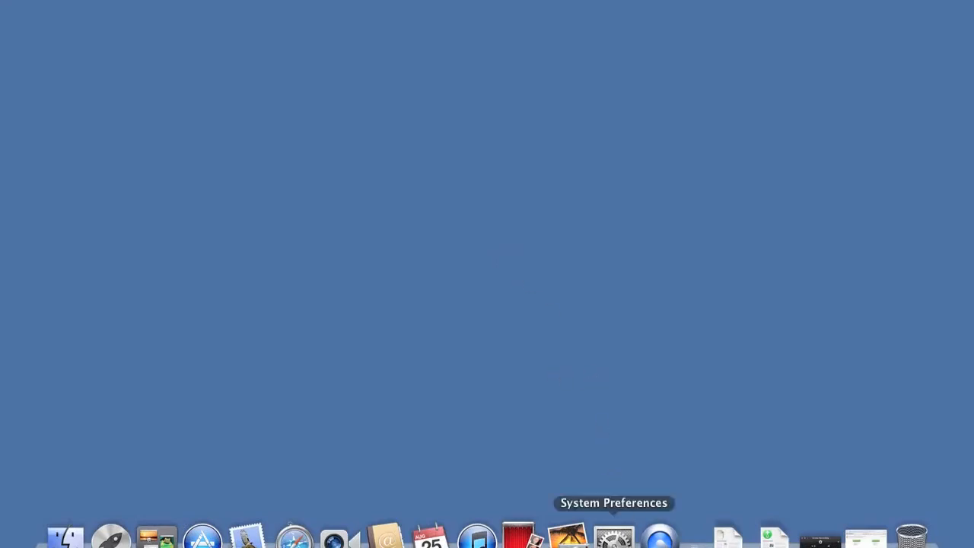
# - Open the Software Update preferences and set the automatic update check frequency to Monthly
pyautogui.click(614, 539)
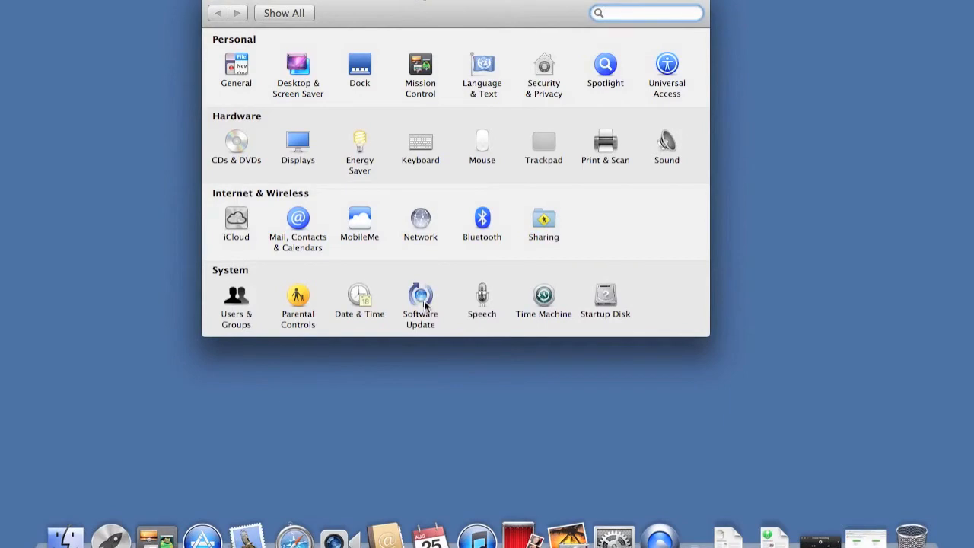
pyautogui.click(424, 301)
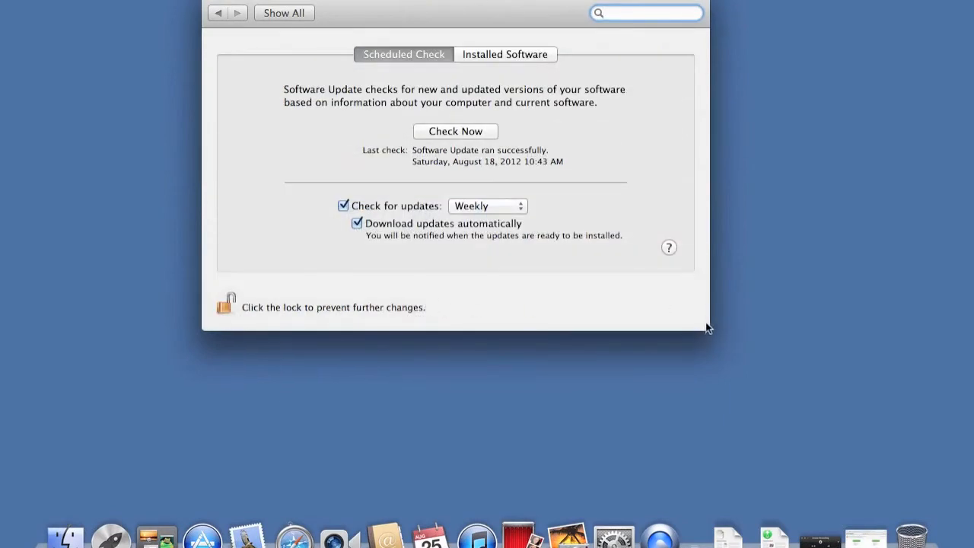
pyautogui.moveTo(526, 4); pyautogui.dragTo(517, 25)
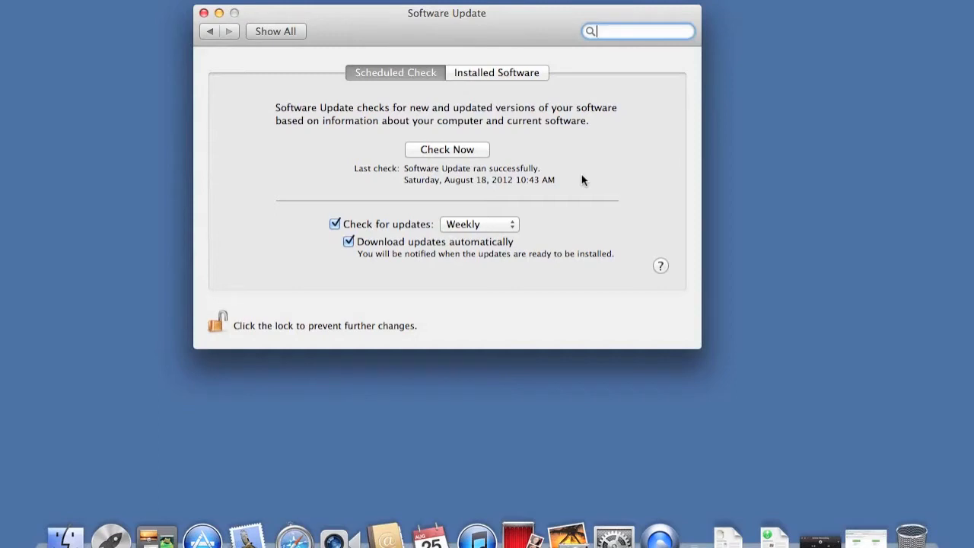
pyautogui.click(484, 225)
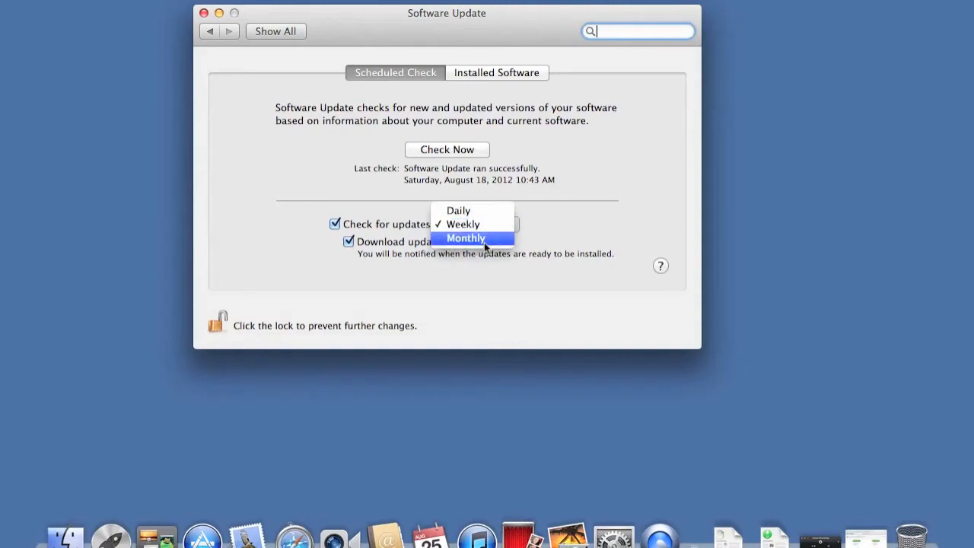
pyautogui.click(484, 242)
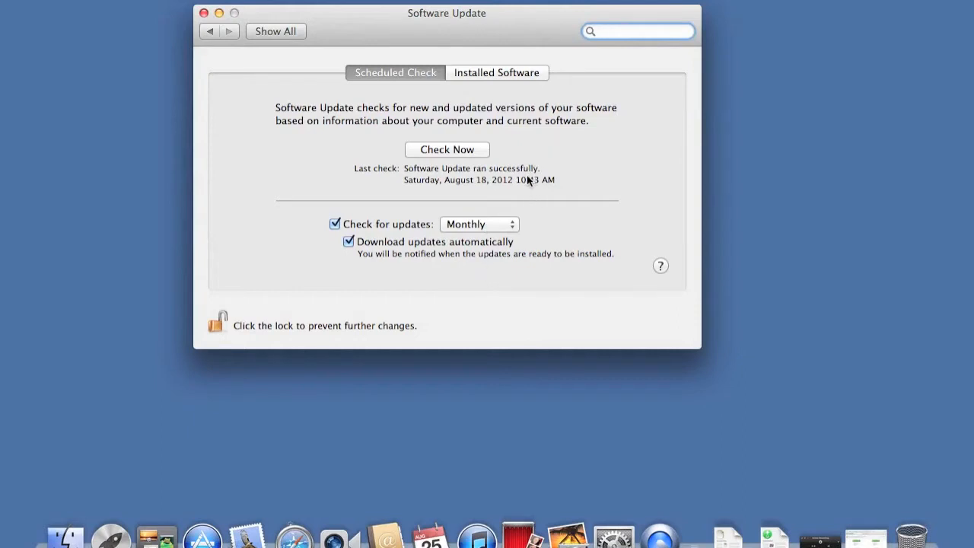
# - Check for updates now, review the details, and install both available updates
pyautogui.click(454, 152)
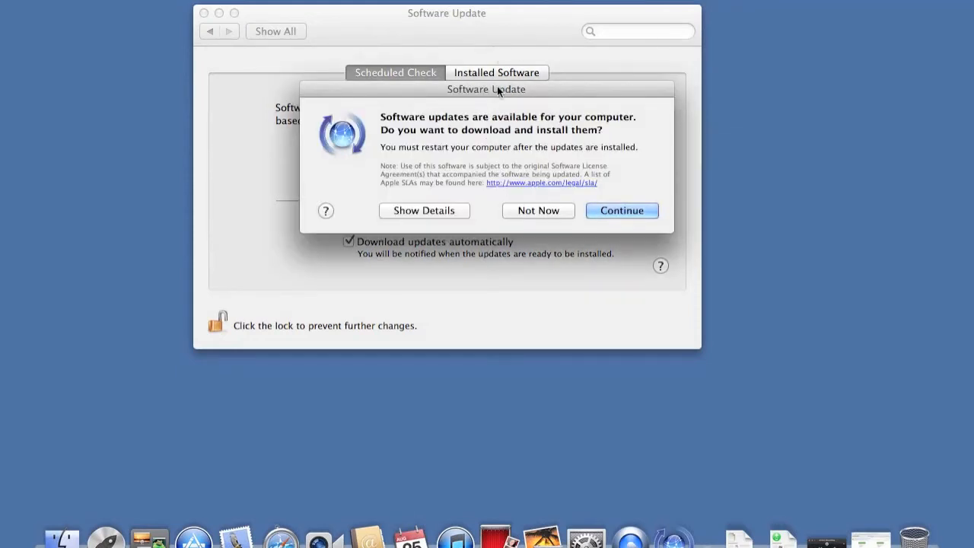
pyautogui.moveTo(497, 90); pyautogui.dragTo(449, 11)
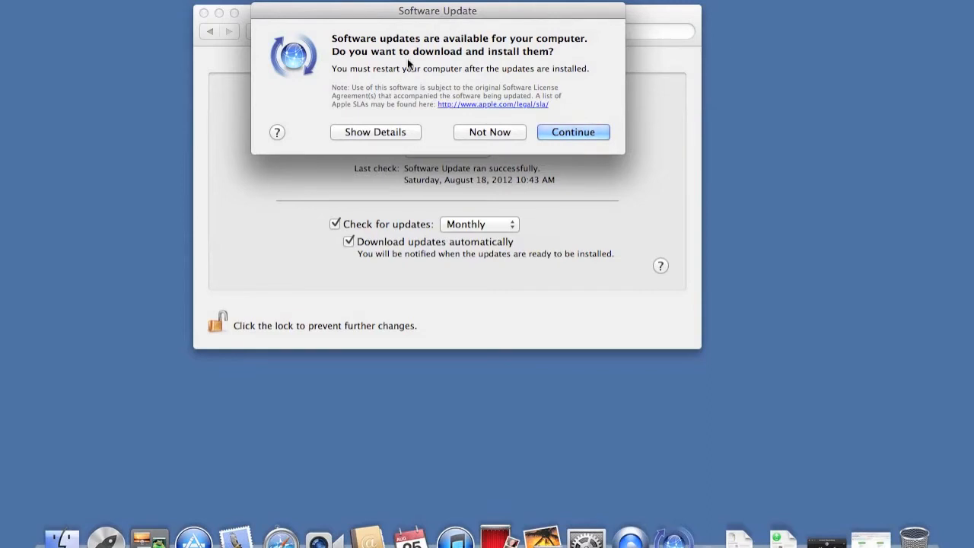
pyautogui.click(384, 133)
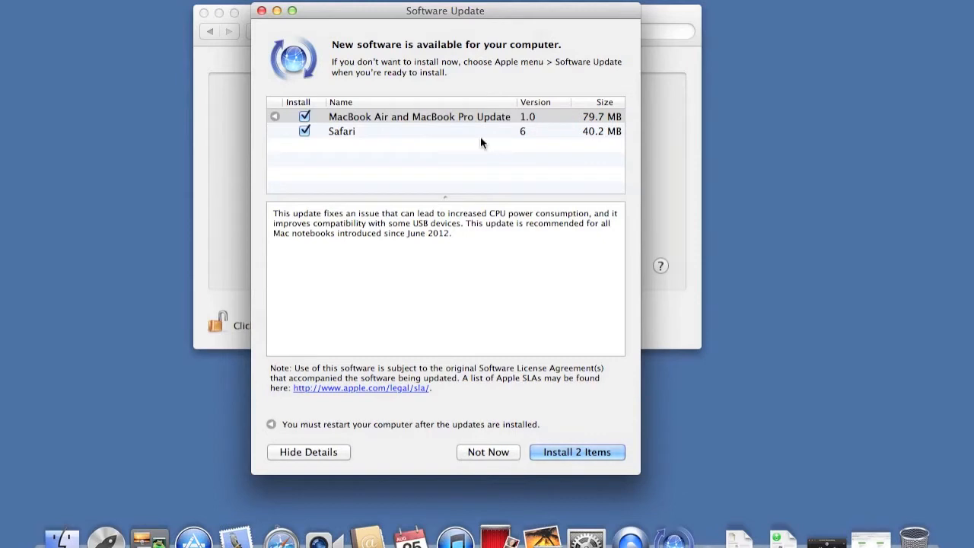
pyautogui.moveTo(488, 197); pyautogui.dragTo(491, 203)
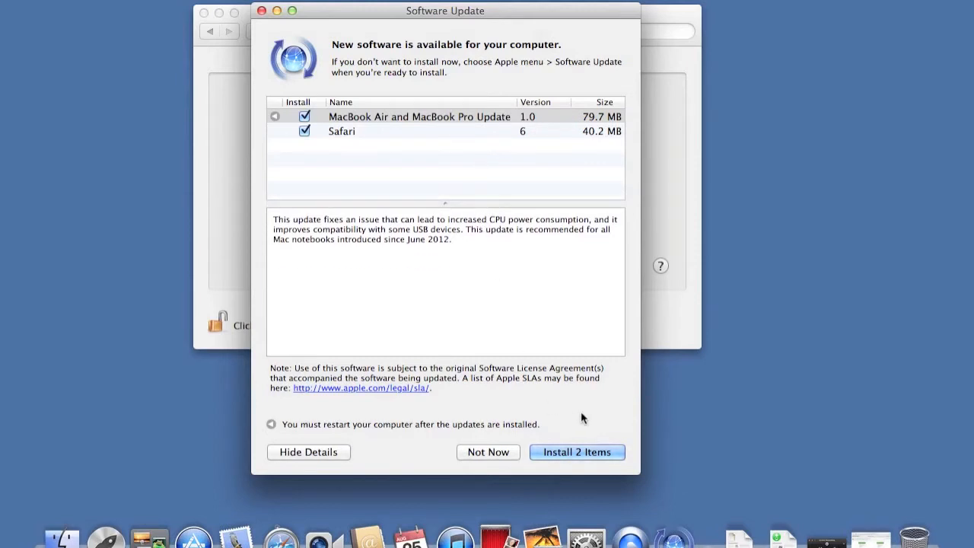
pyautogui.click(585, 453)
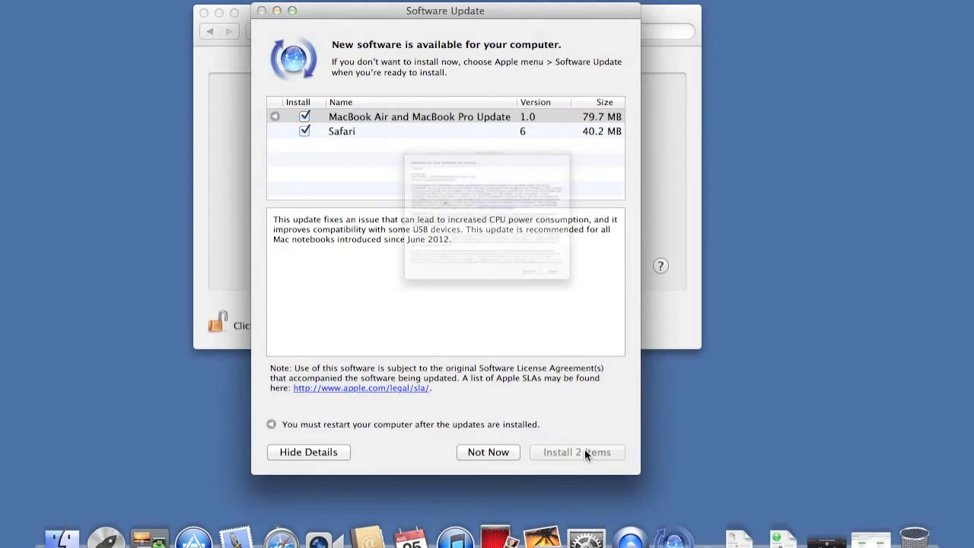
# - Postpone the required restart and close the update window
pyautogui.click(737, 383)
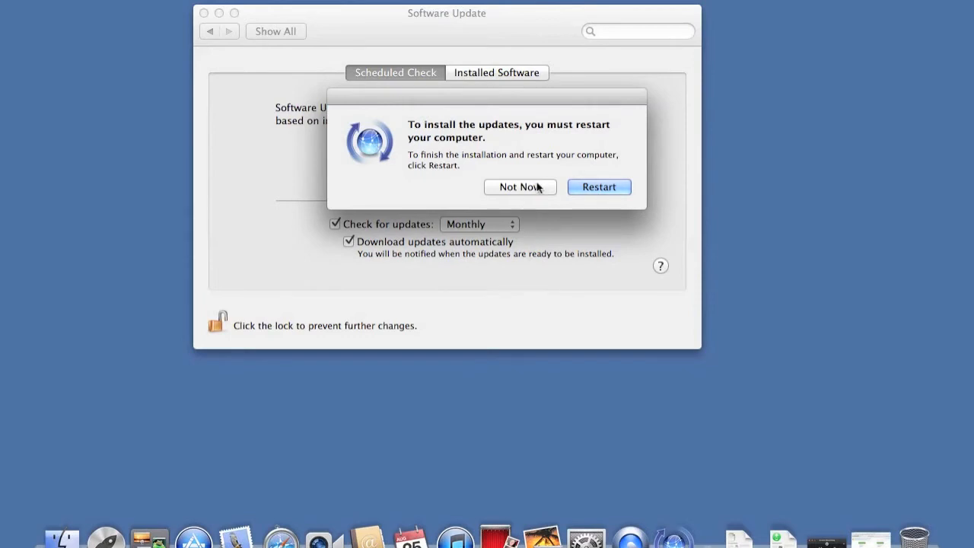
pyautogui.click(537, 187)
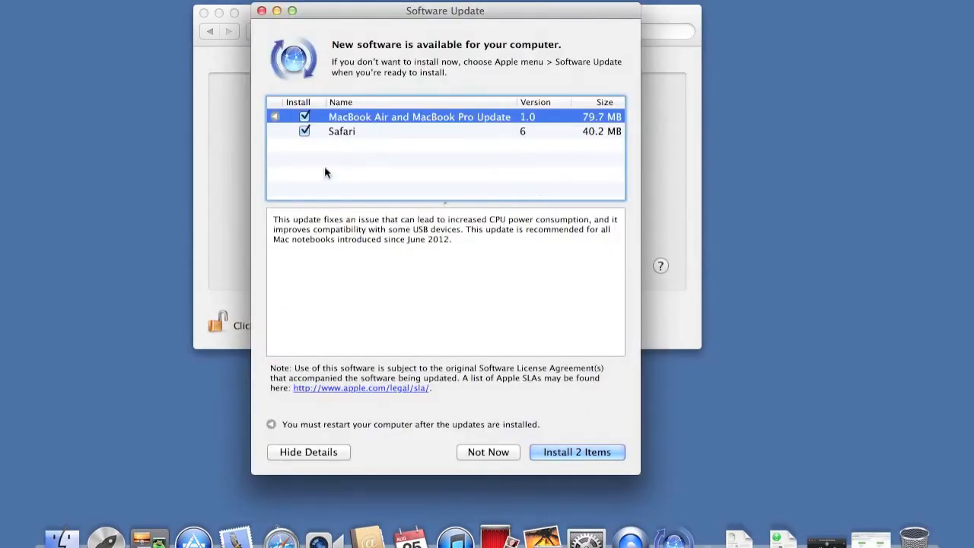
pyautogui.click(260, 12)
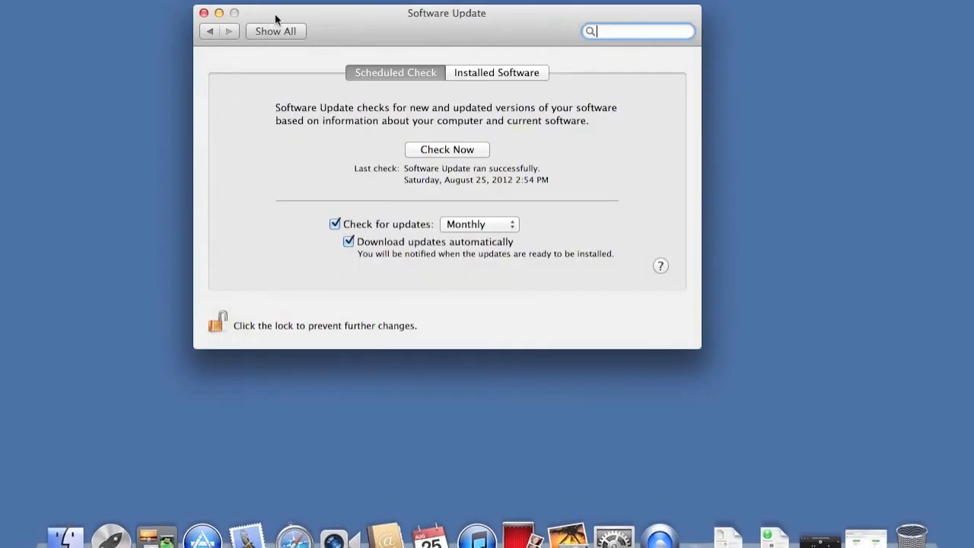
# - Return to all preferences and open the Screen Saver settings under Desktop & Screen Saver
pyautogui.moveTo(361, 33); pyautogui.dragTo(371, 28)
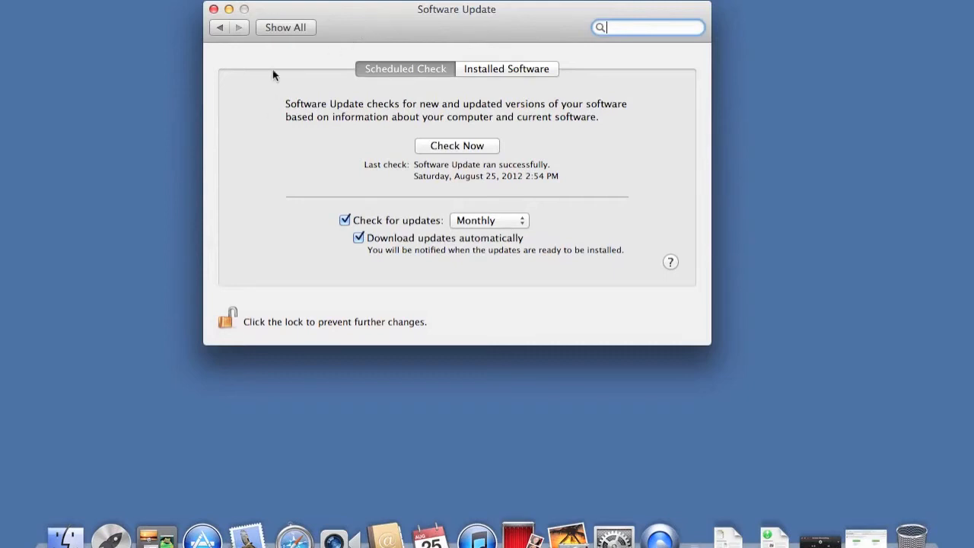
pyautogui.click(292, 28)
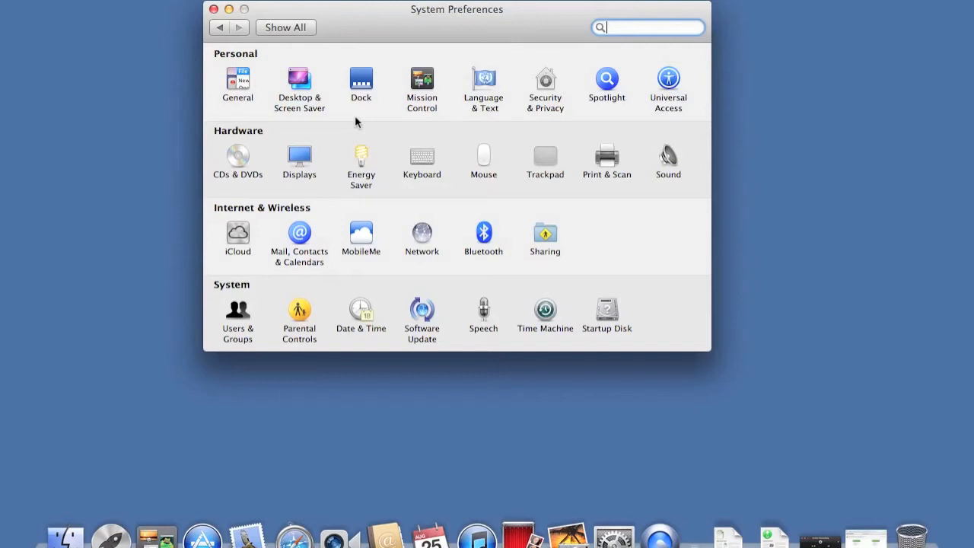
pyautogui.click(300, 81)
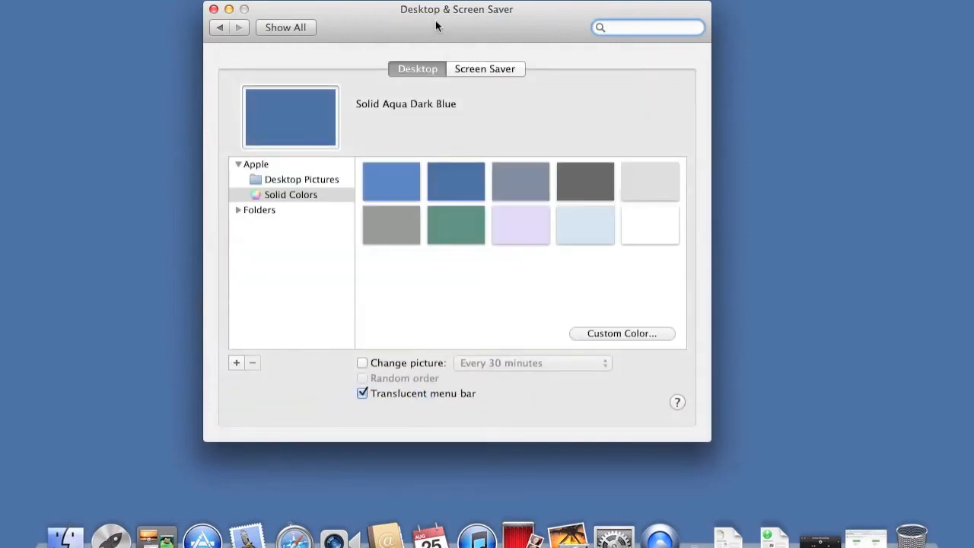
pyautogui.moveTo(436, 27); pyautogui.dragTo(436, 13)
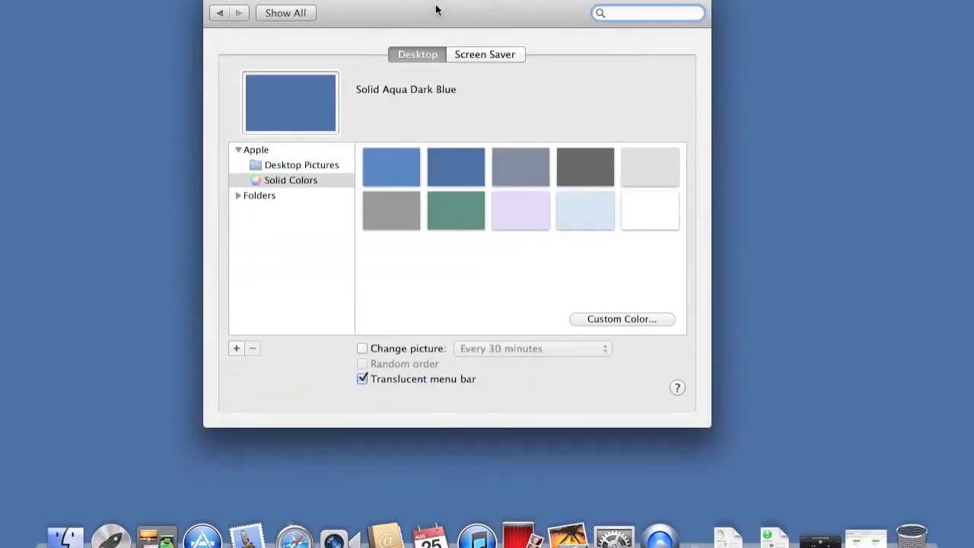
pyautogui.click(238, 197)
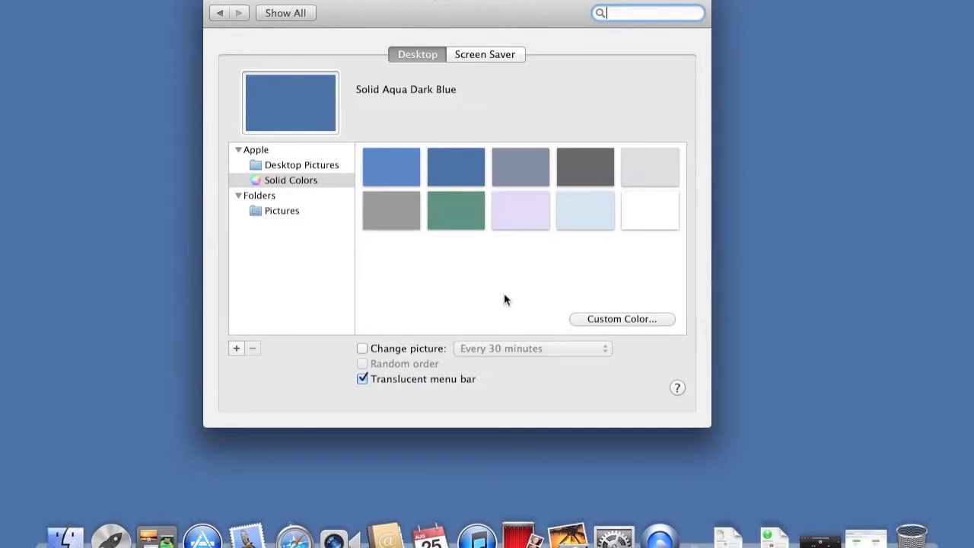
pyautogui.click(484, 55)
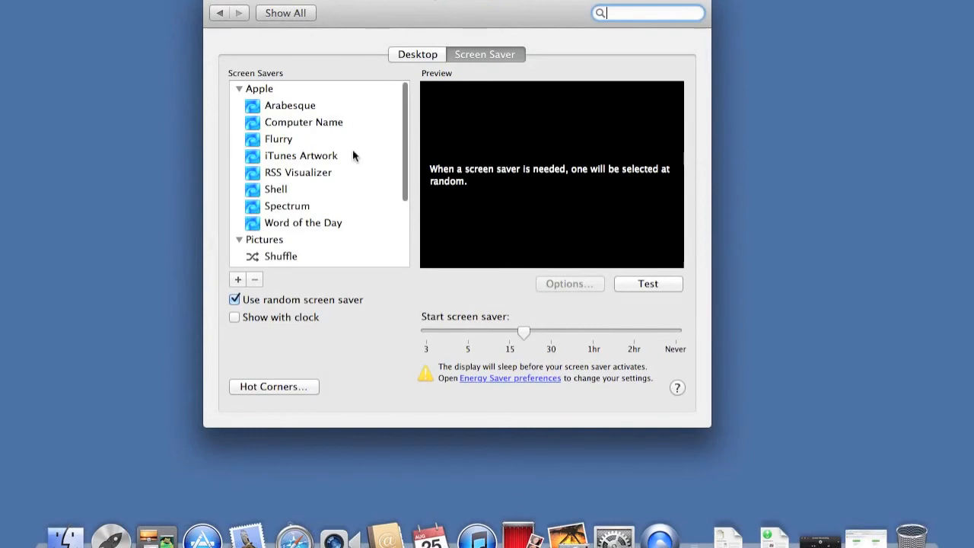
# - Select the Word of the Day screen saver, turn on Show with clock, and test it
pyautogui.scroll(-1, 358, 196)
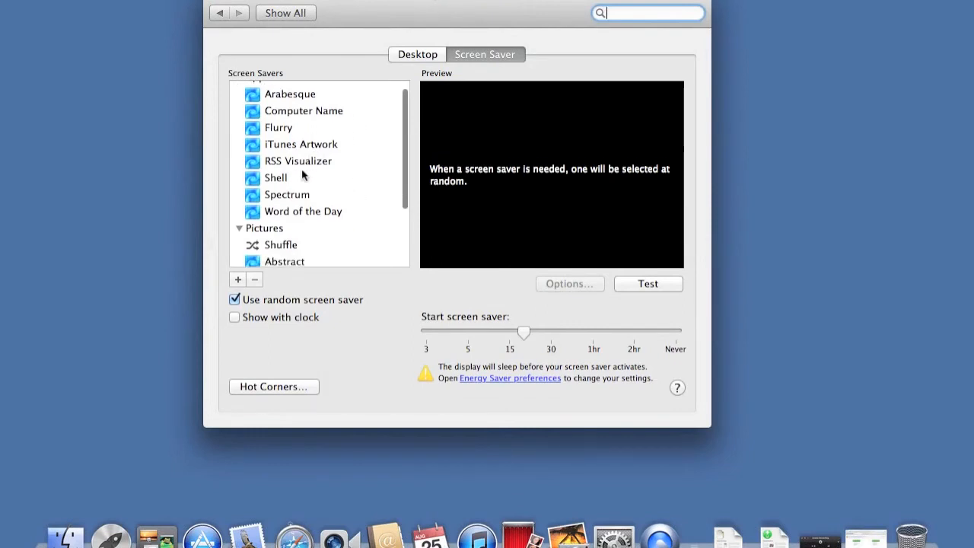
pyautogui.click(327, 212)
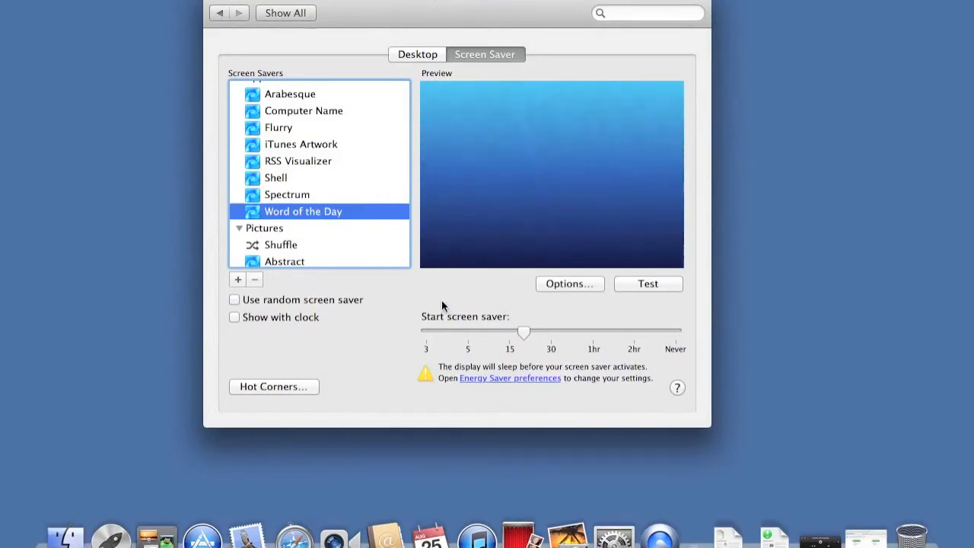
pyautogui.click(234, 316)
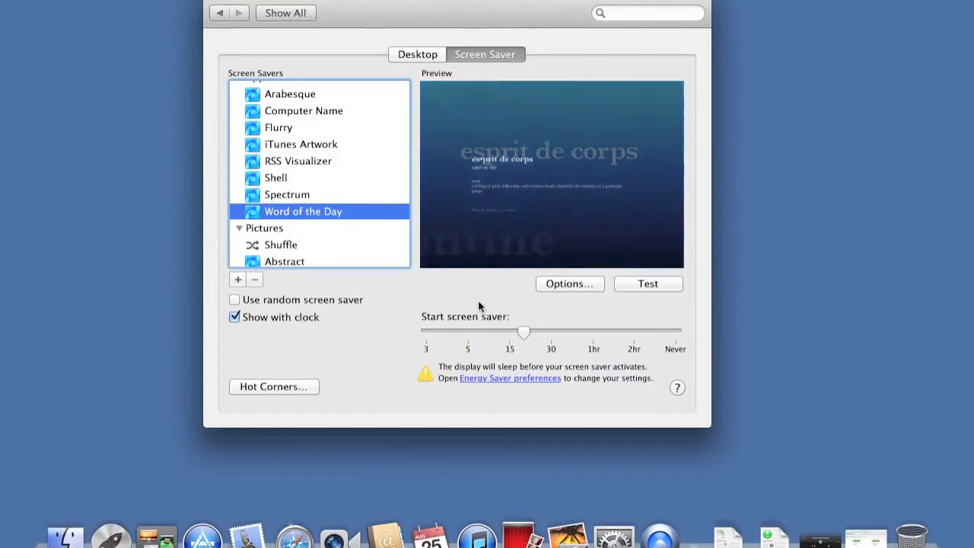
pyautogui.click(647, 285)
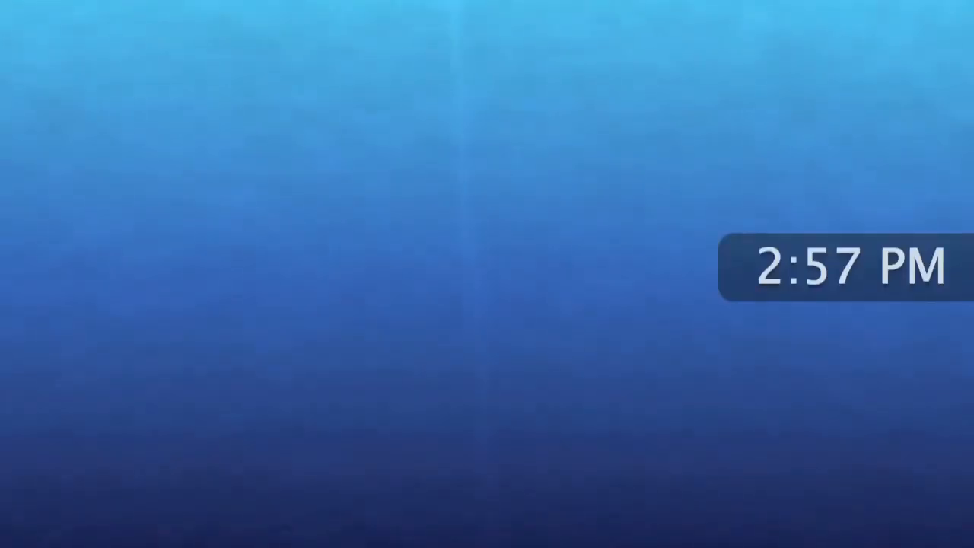
pyautogui.moveTo(537, 157)
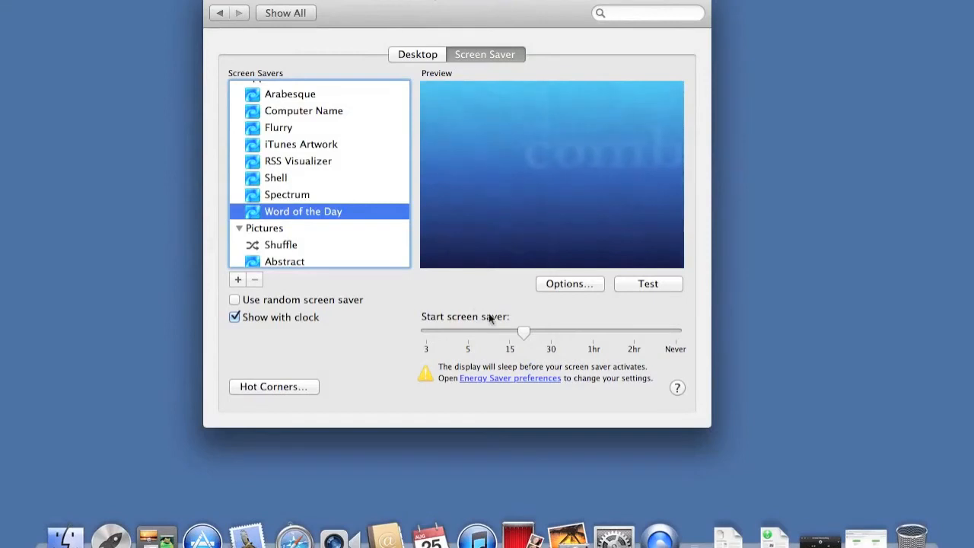
# - Set the screen saver to start after 1hr and assign the top-left hot corner to Start Screen Saver
pyautogui.moveTo(524, 327); pyautogui.dragTo(593, 342)
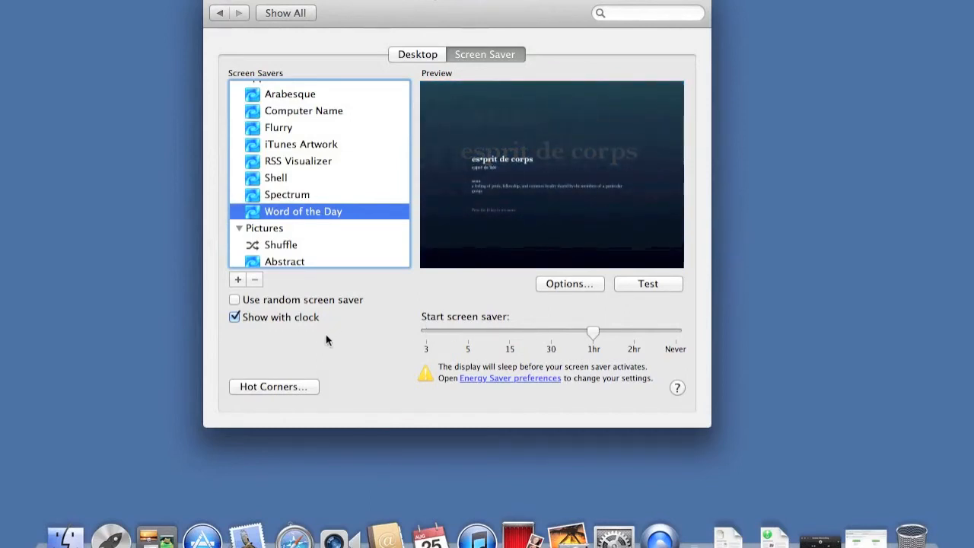
pyautogui.click(294, 388)
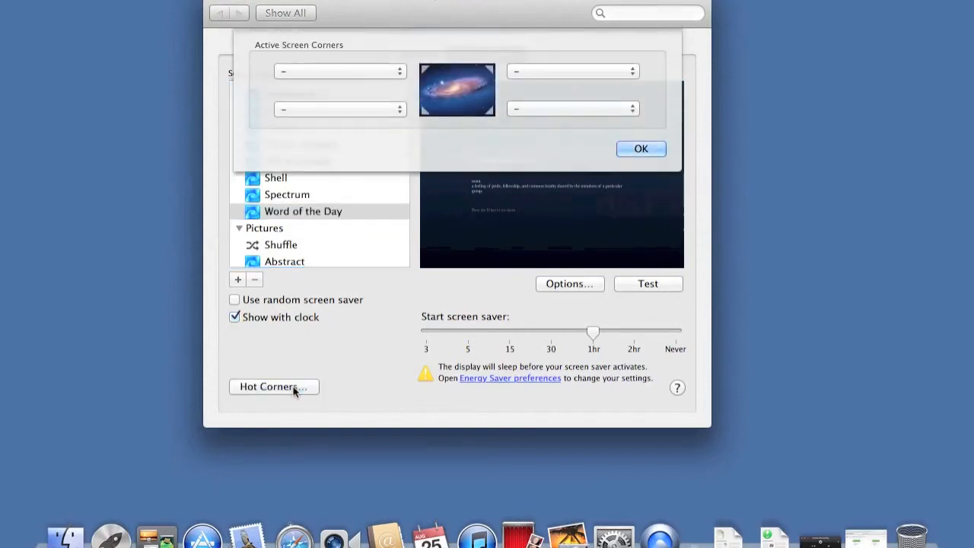
pyautogui.click(371, 72)
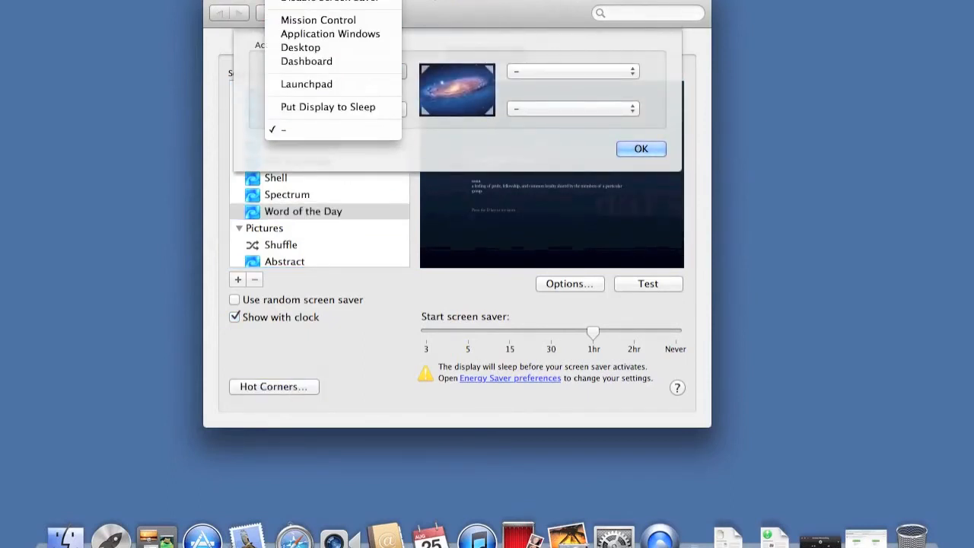
pyautogui.click(370, 0)
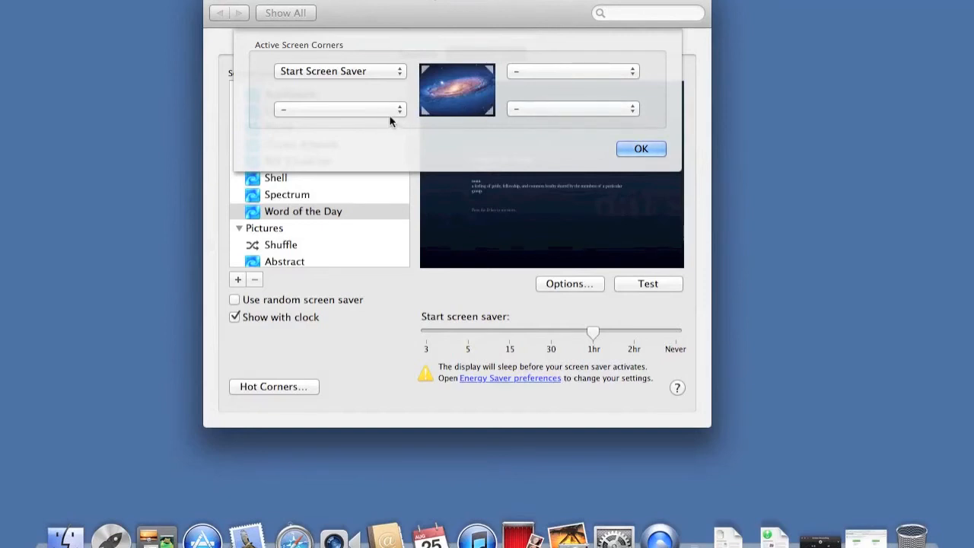
pyautogui.click(639, 149)
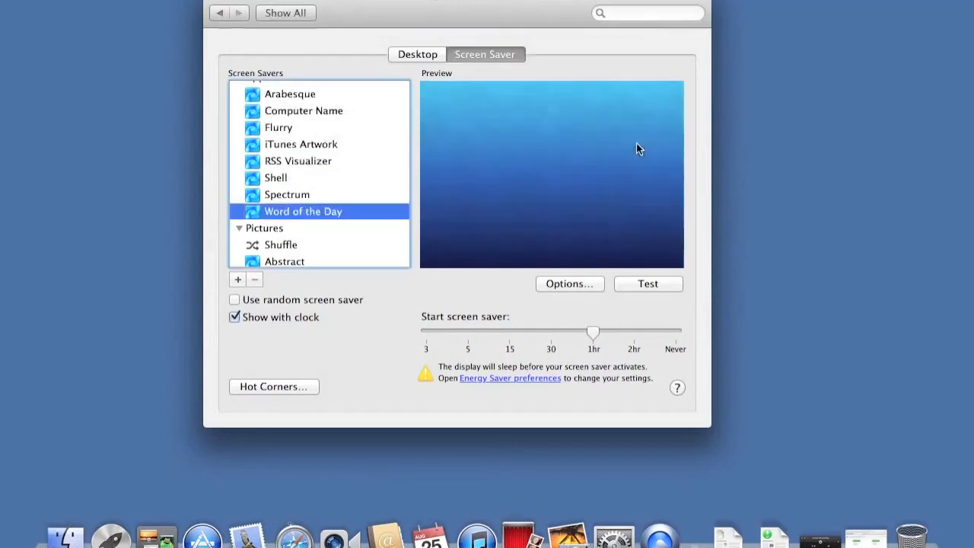
# - Activate the screen saver with the hot corner, then enter the account password to unlock
pyautogui.click(119, 272)
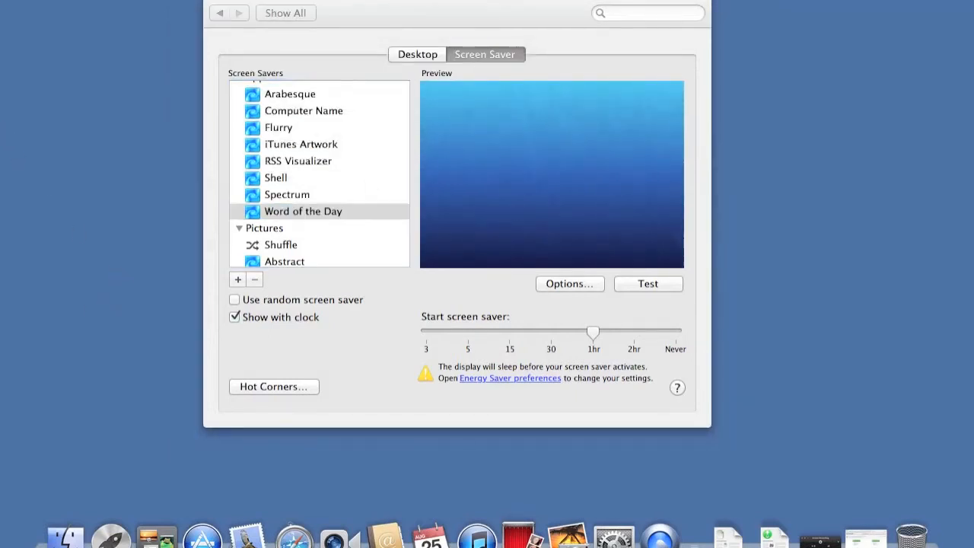
pyautogui.moveTo(1, 546)
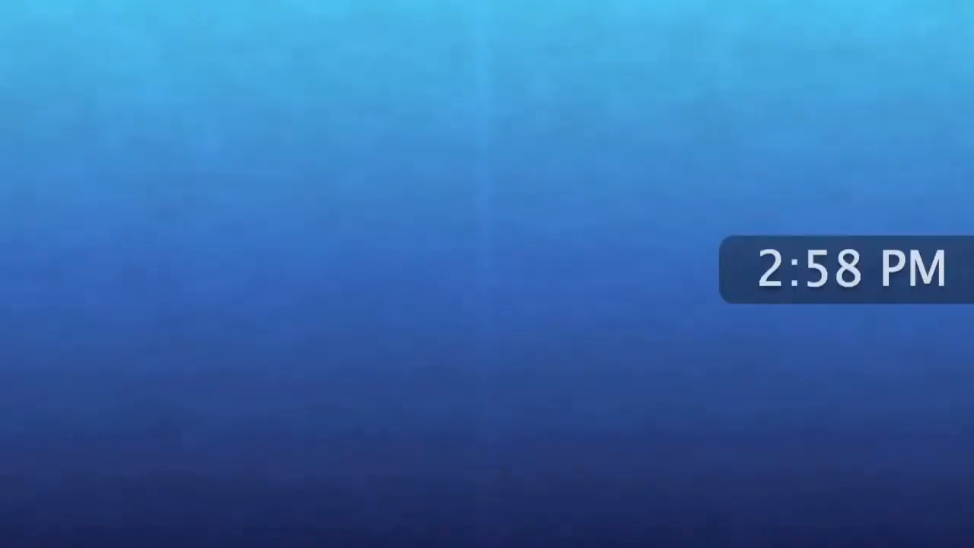
pyautogui.moveTo(302, 197)
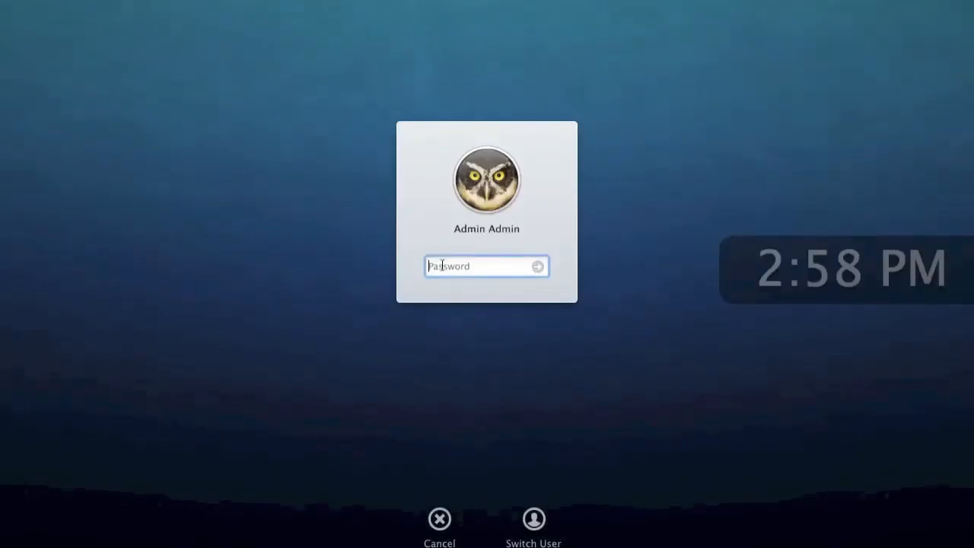
pyautogui.write('********')
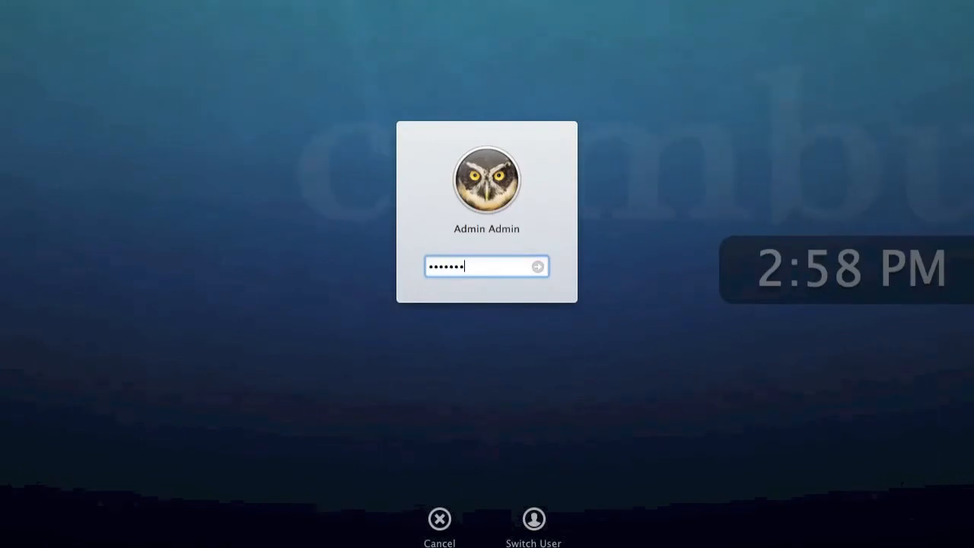
pyautogui.write('*****')
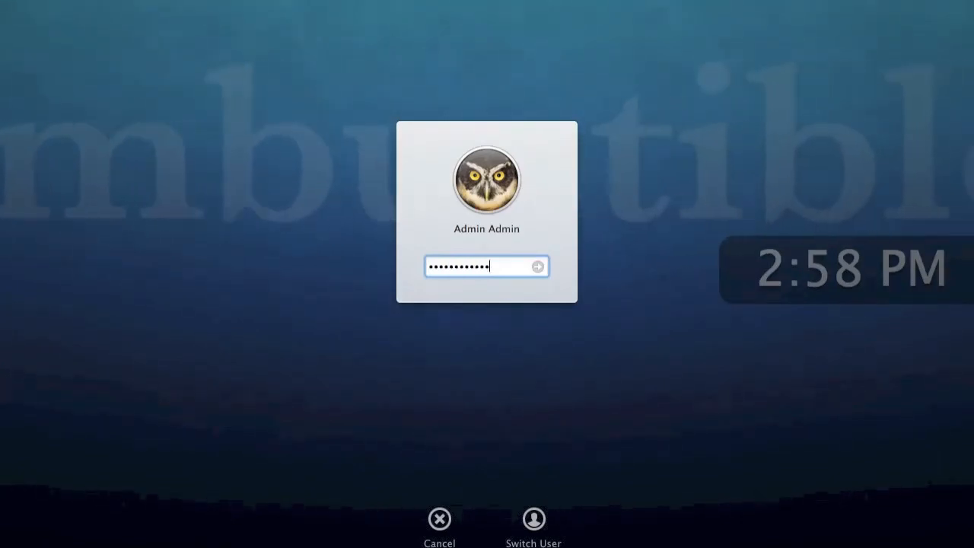
pyautogui.press('Return')
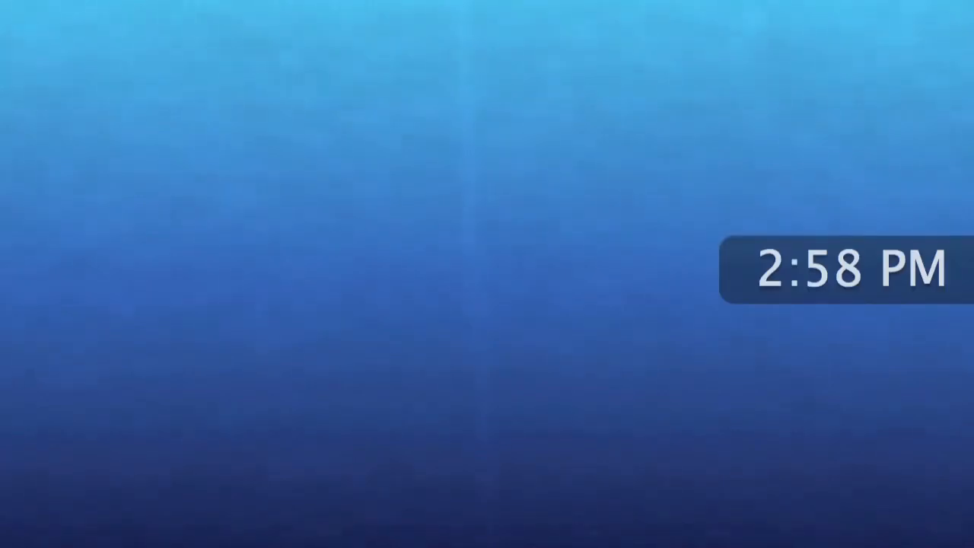
# - Enter the account password to unlock the screen saver
pyautogui.moveTo(360, 249)
pyautogui.write('••••••')
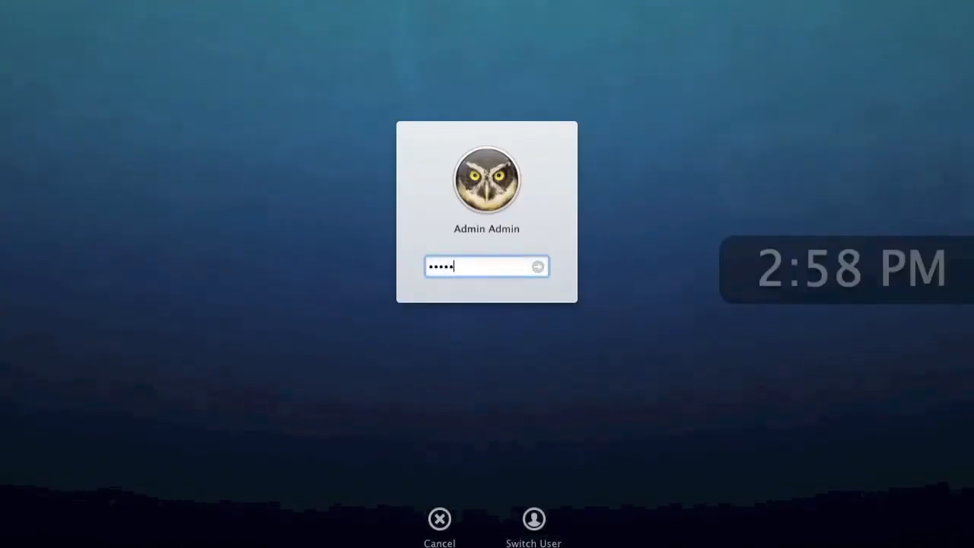
pyautogui.write('••••••')
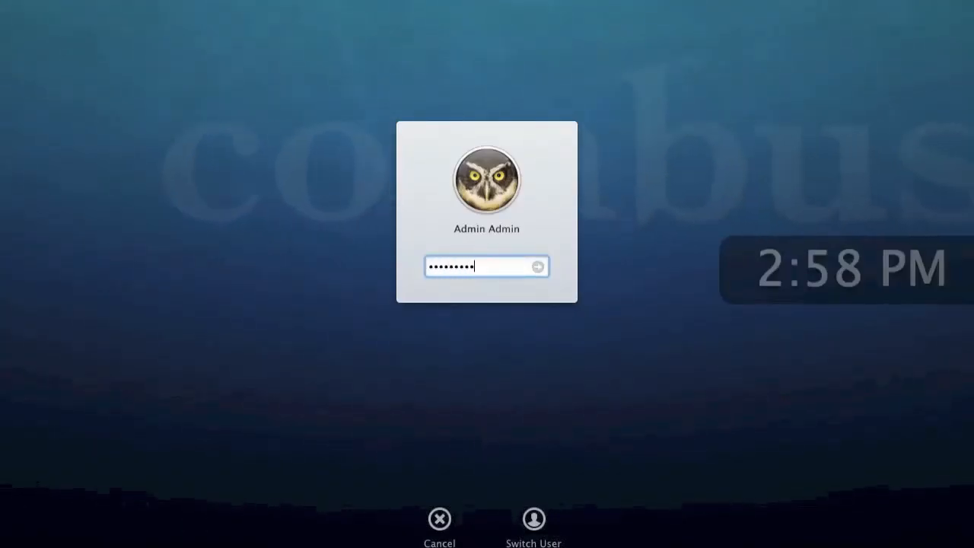
pyautogui.press('Return')
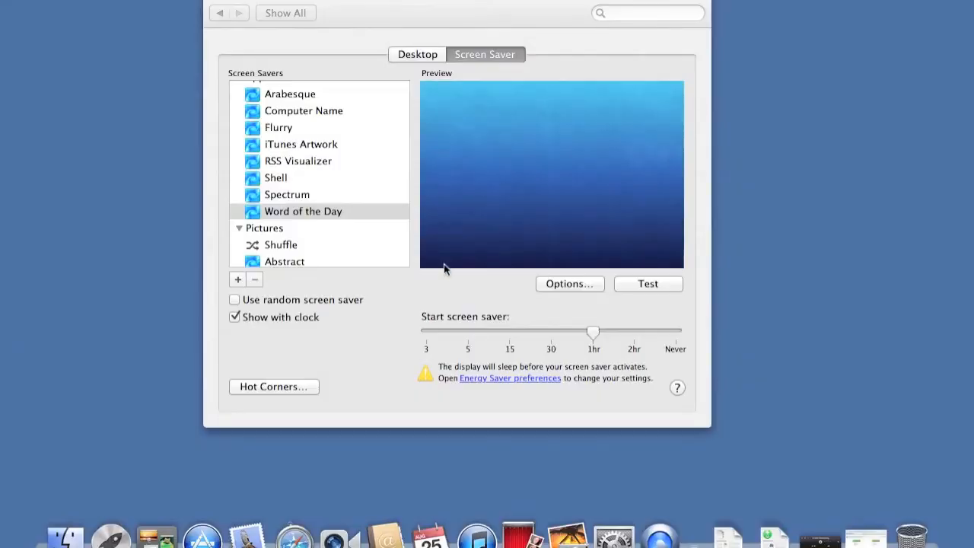
# - Open Security & Privacy to review the password requirement for sleep and screen saver, then return to all preferences
pyautogui.click(296, 13)
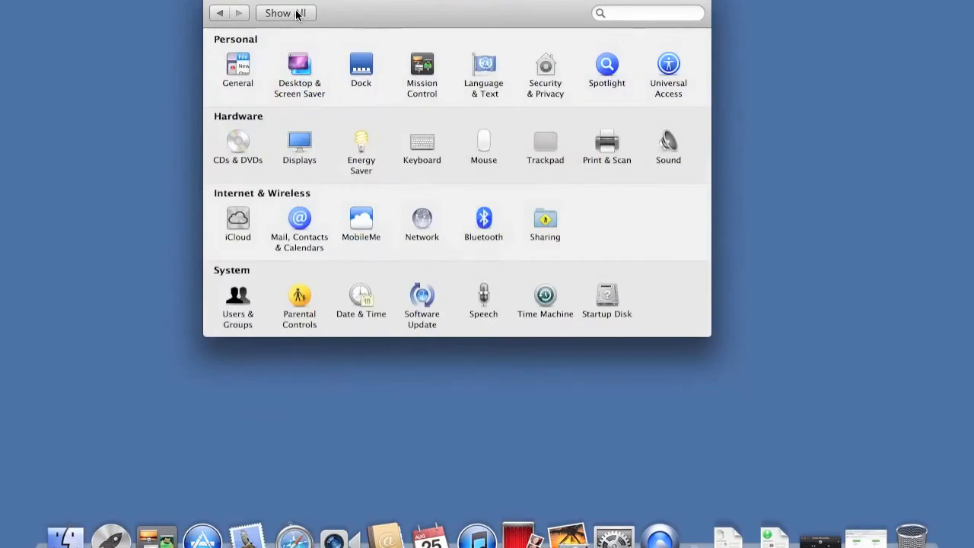
pyautogui.click(546, 70)
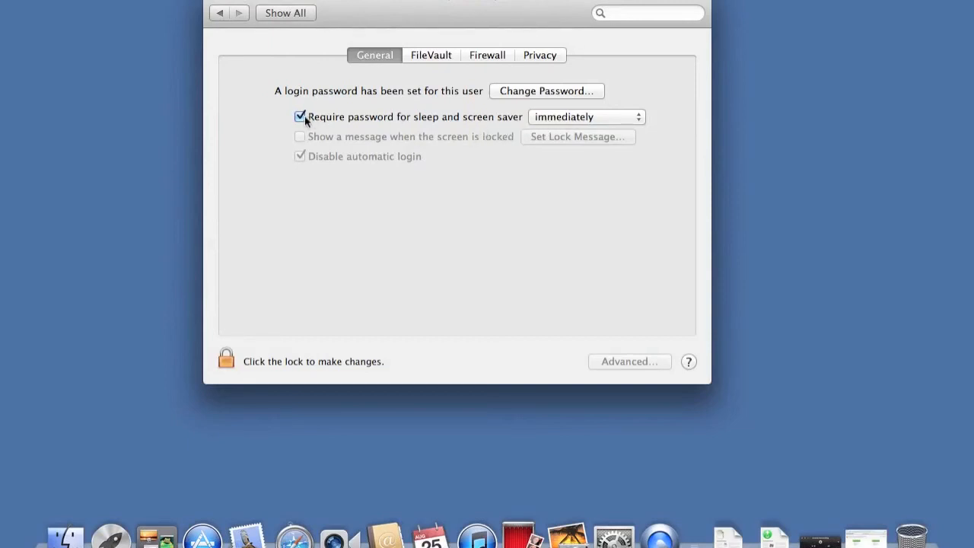
pyautogui.click(297, 13)
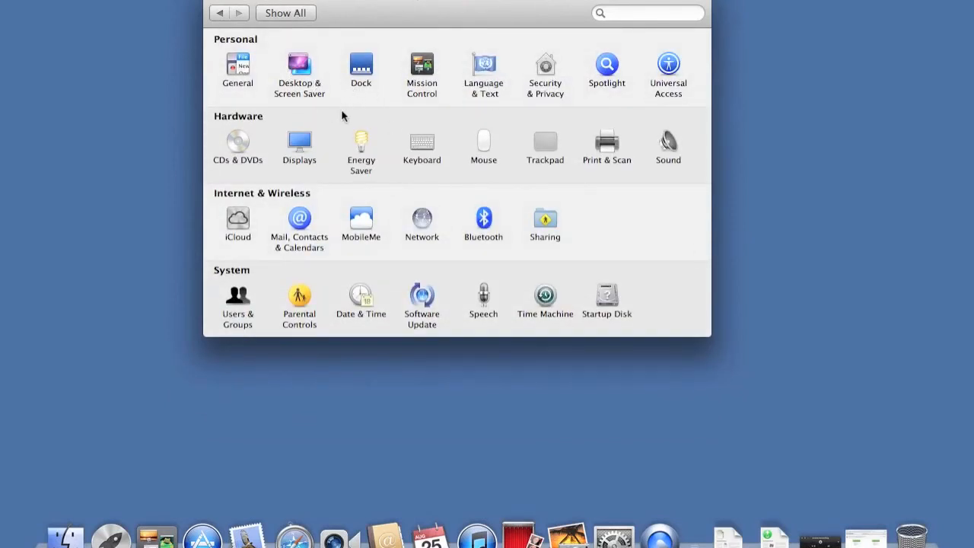
# - Open Energy Saver and set both computer sleep and display sleep on battery to 1 hr
pyautogui.click(362, 160)
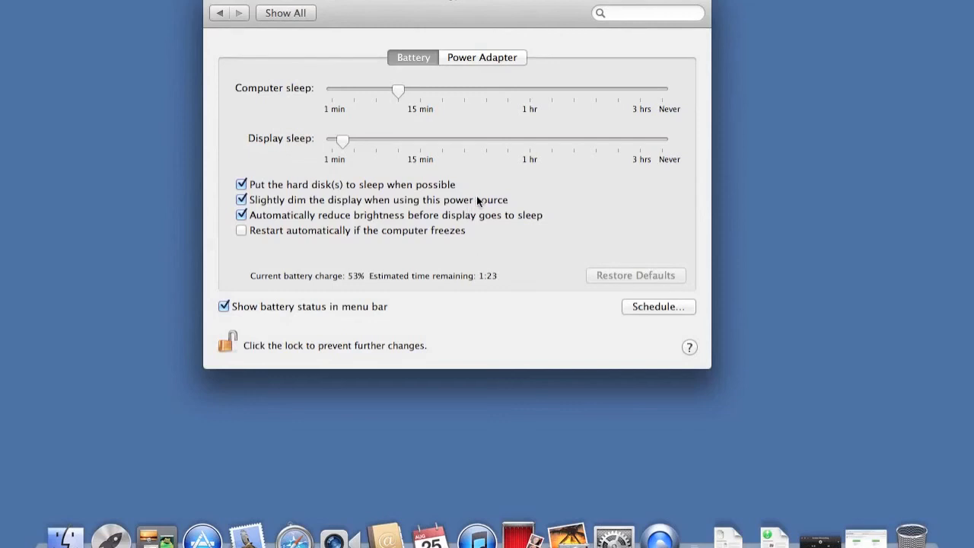
pyautogui.moveTo(396, 89); pyautogui.dragTo(532, 91)
pyautogui.click(597, 104)
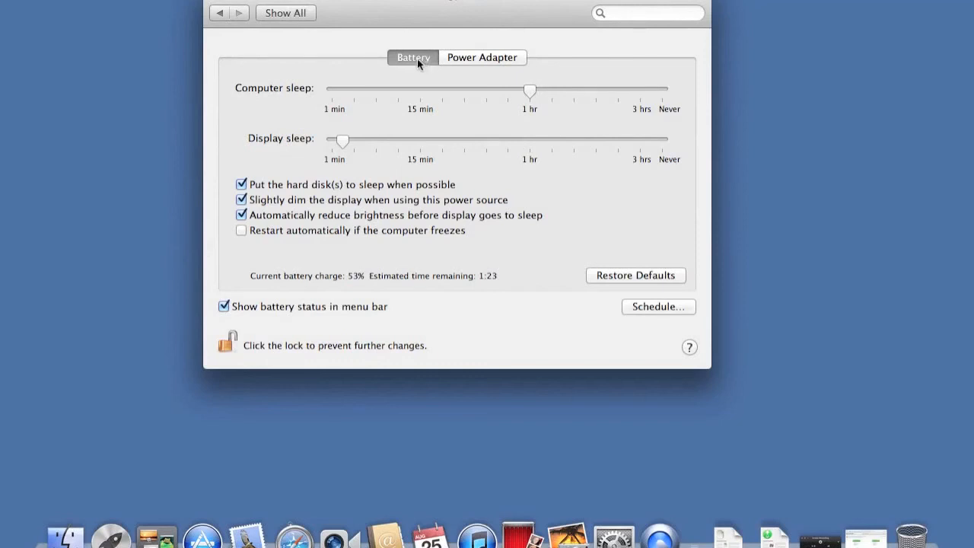
pyautogui.moveTo(344, 142); pyautogui.dragTo(345, 143)
pyautogui.moveTo(448, 142); pyautogui.dragTo(533, 142)
# - Set computer sleep and display sleep for the power adapter to 1 hr
pyautogui.click(475, 57)
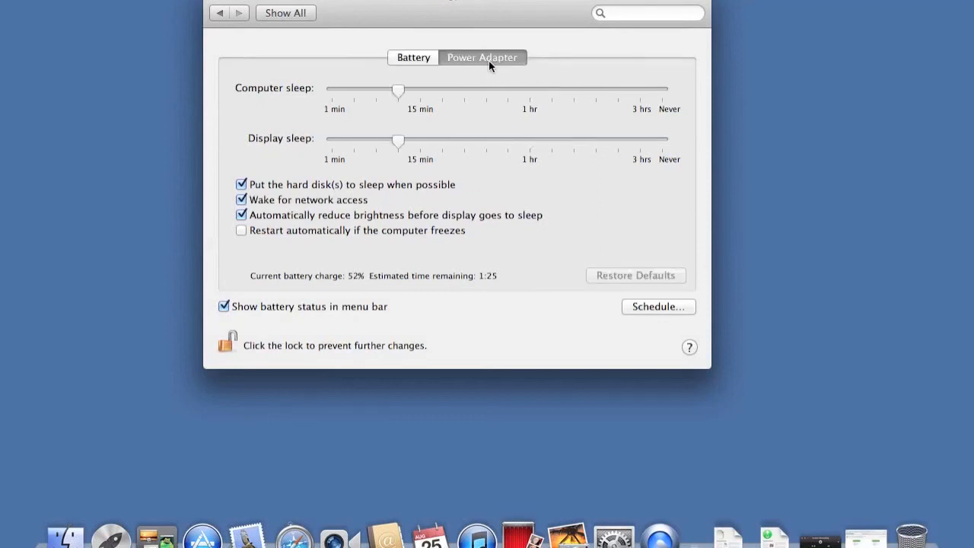
pyautogui.moveTo(397, 90); pyautogui.dragTo(524, 97)
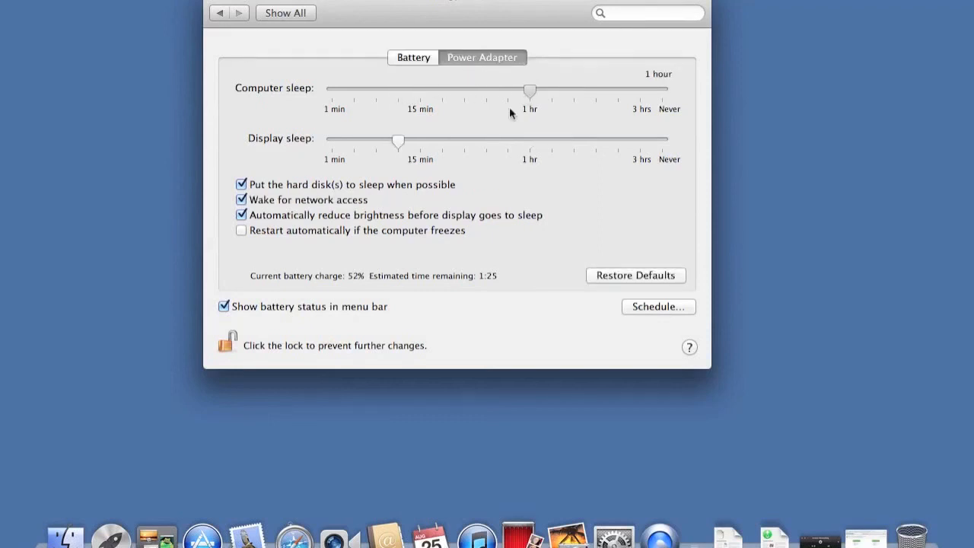
pyautogui.moveTo(398, 143); pyautogui.dragTo(530, 148)
# - Compare the Battery and Power Adapter settings, then return to all preferences and close System Preferences
pyautogui.click(418, 61)
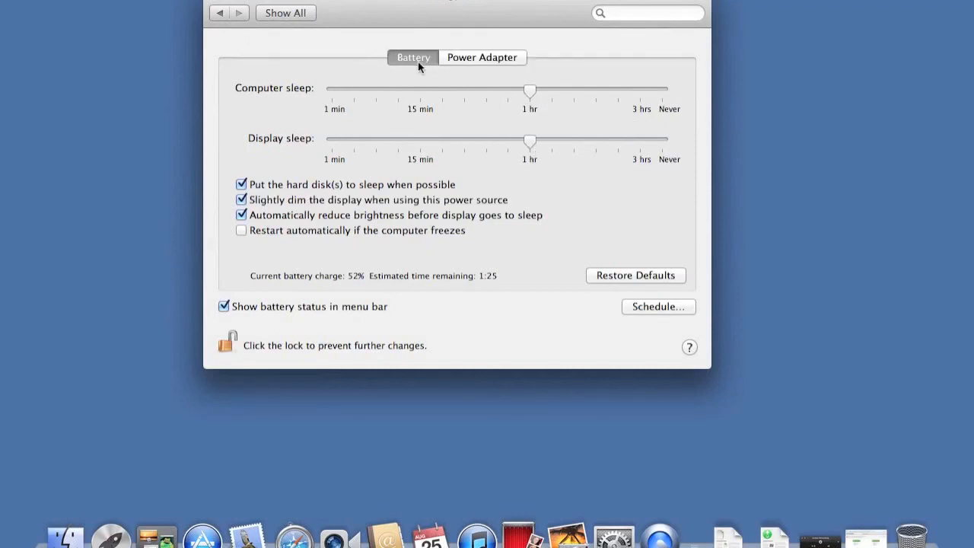
pyautogui.click(459, 57)
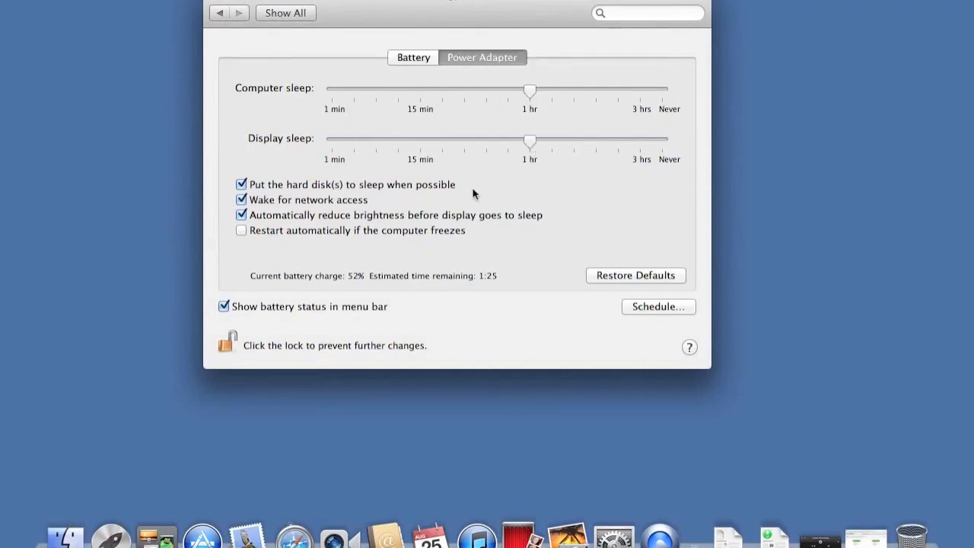
pyautogui.press('super+l')
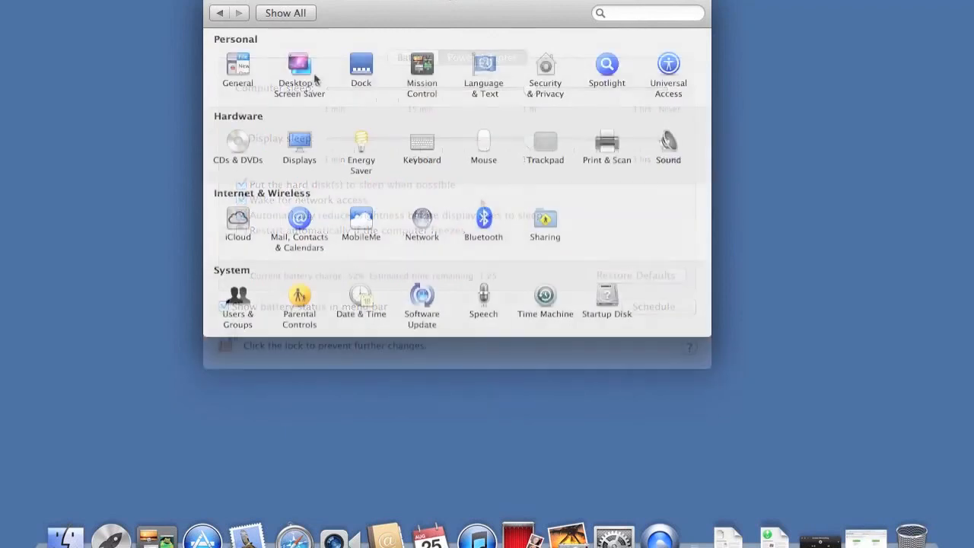
pyautogui.click(214, 3)
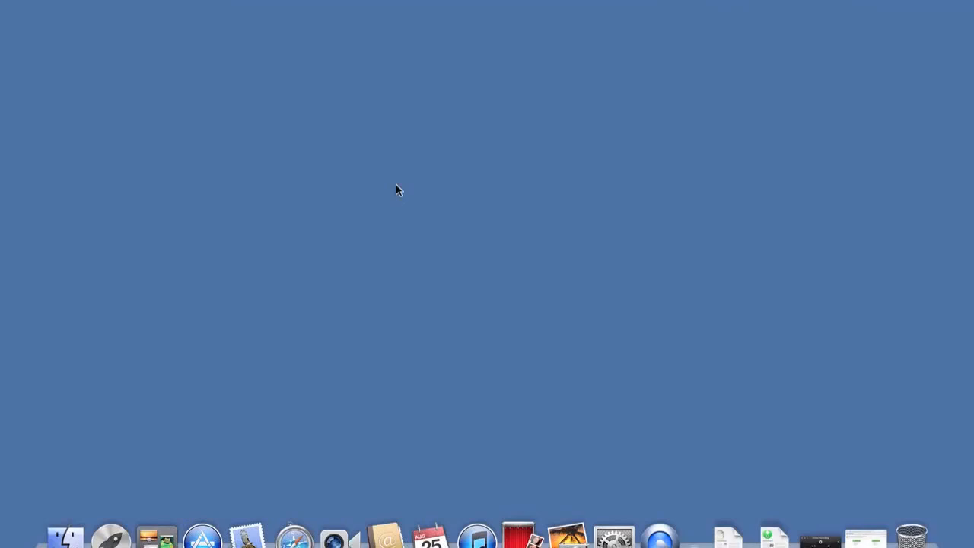